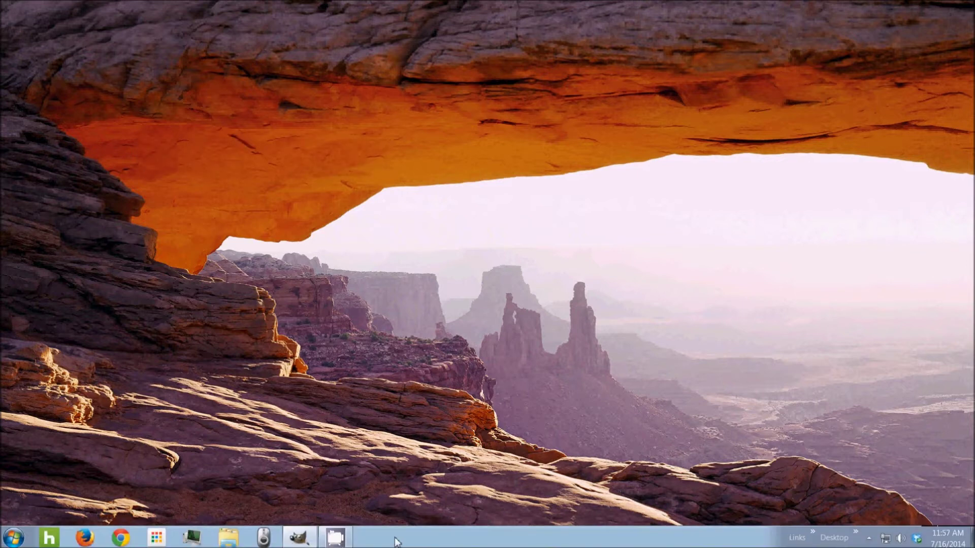
Step: Restore the GIMP window from the taskbar so it fills the screen
{"action": "left_click", "coordinate": [304, 539]}
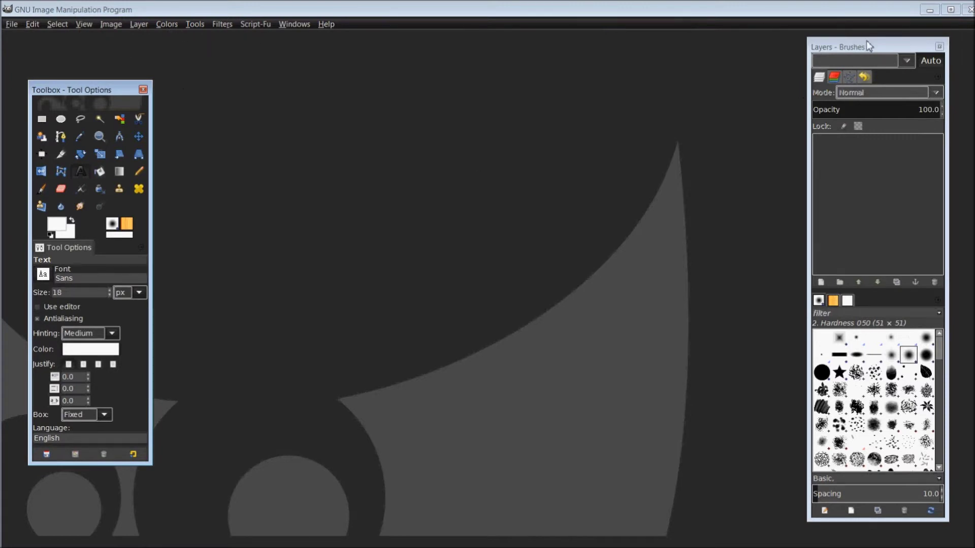
Step: Pull the Layers – Brushes dock off the right edge into the middle of the workspace
{"action": "mouse_move", "coordinate": [866, 43]}
{"action": "left_mouse_down"}
{"action": "mouse_move", "coordinate": [776, 47]}
{"action": "mouse_move", "coordinate": [630, 89]}
{"action": "mouse_move", "coordinate": [611, 50]}
{"action": "left_mouse_up"}
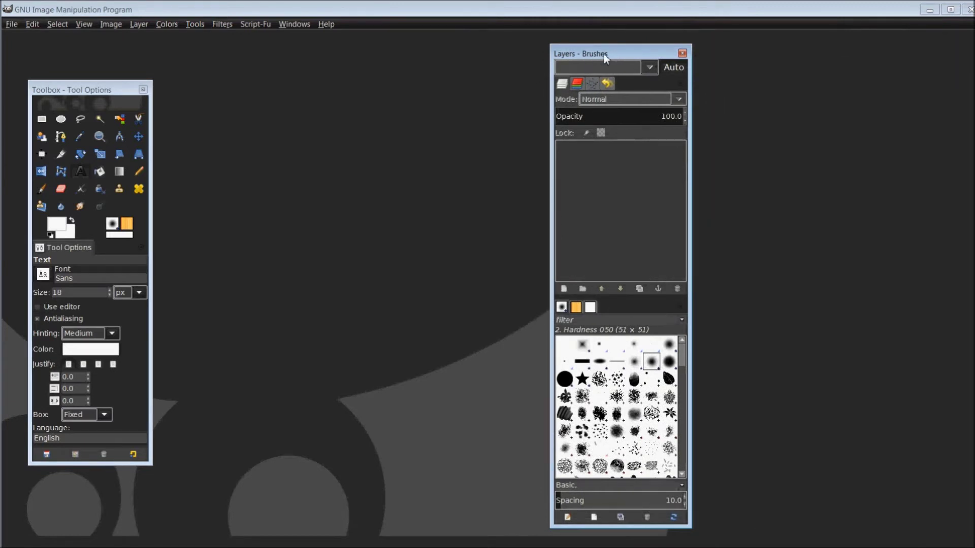
{"action": "left_click_drag", "start_coordinate": [633, 53], "coordinate": [642, 47]}
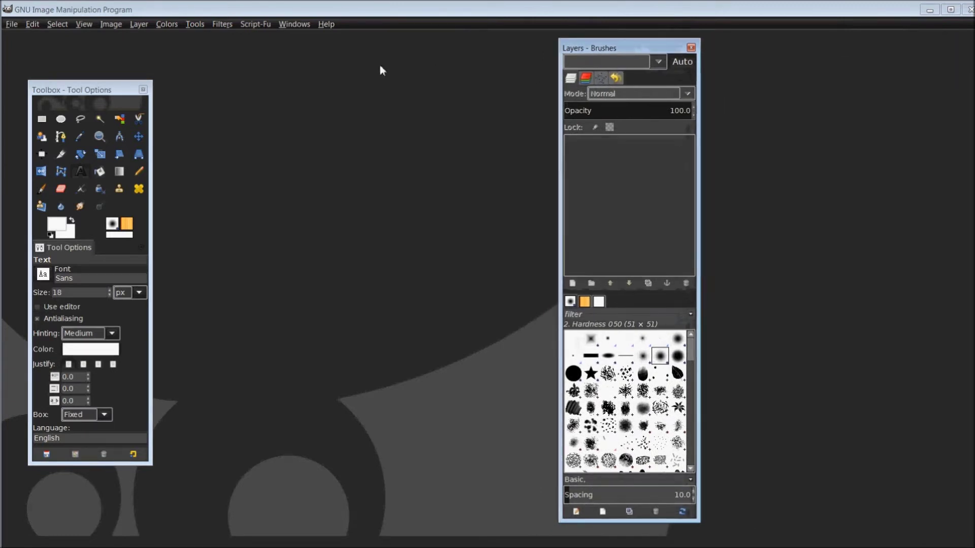
{"action": "left_click", "coordinate": [290, 26]}
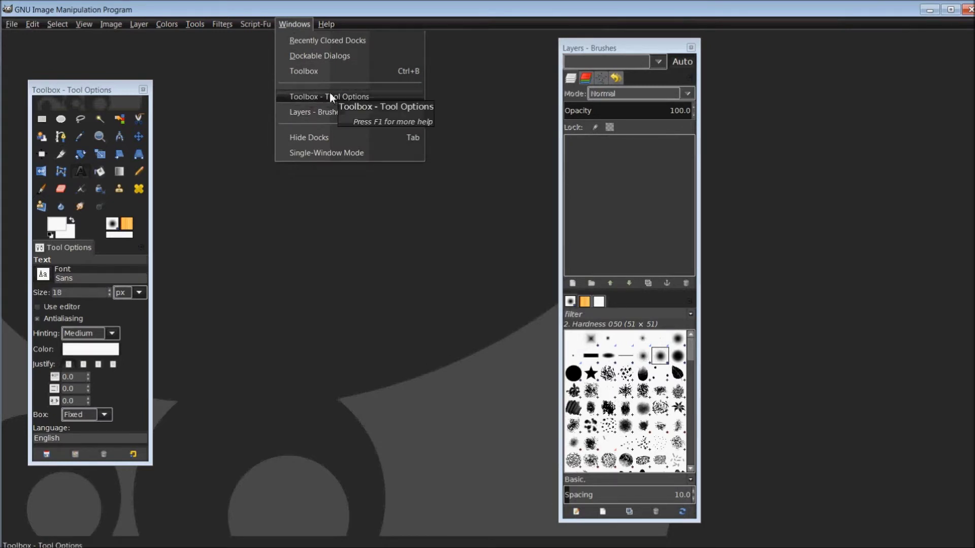
{"action": "mouse_move", "coordinate": [330, 57]}
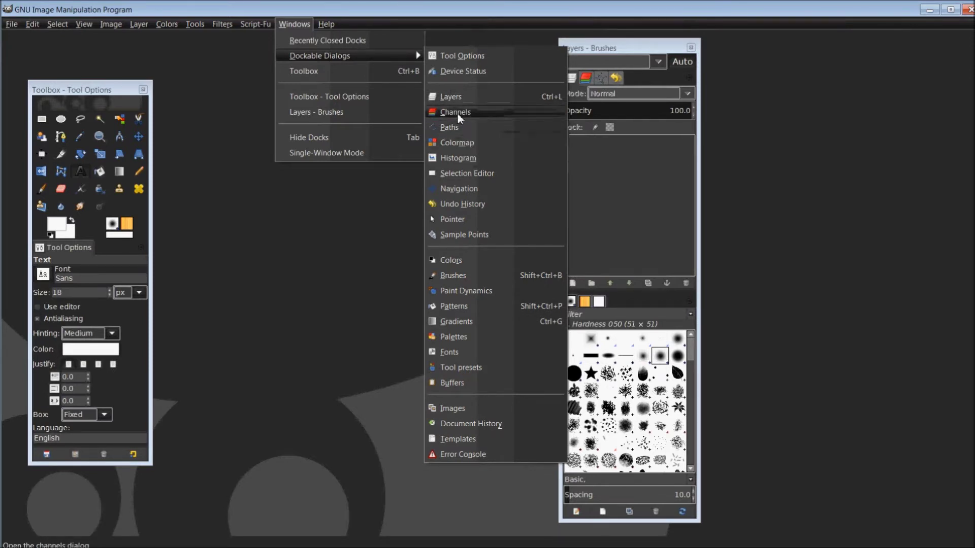
{"action": "left_click", "coordinate": [455, 276]}
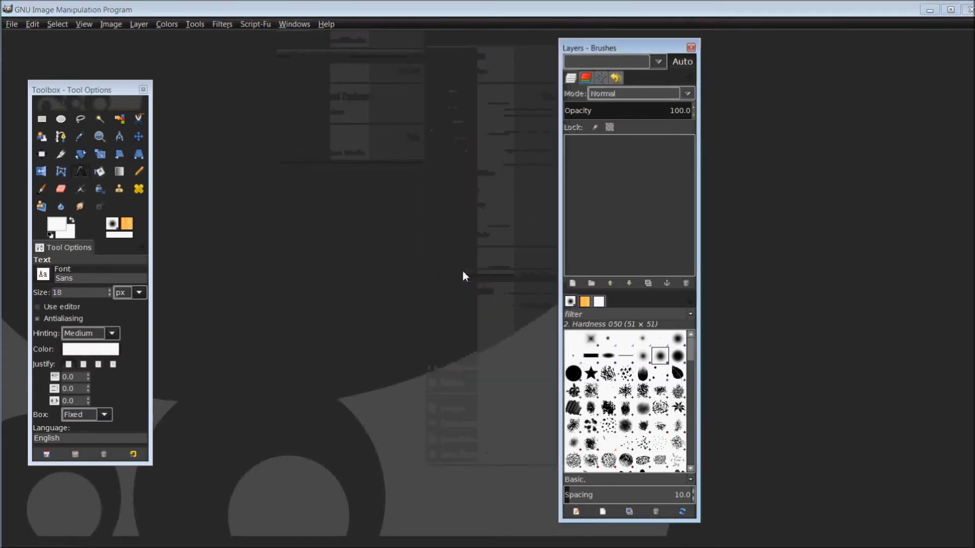
{"action": "mouse_move", "coordinate": [617, 47]}
{"action": "left_mouse_down"}
{"action": "mouse_move", "coordinate": [580, 45]}
{"action": "mouse_move", "coordinate": [640, 48]}
{"action": "left_mouse_up"}
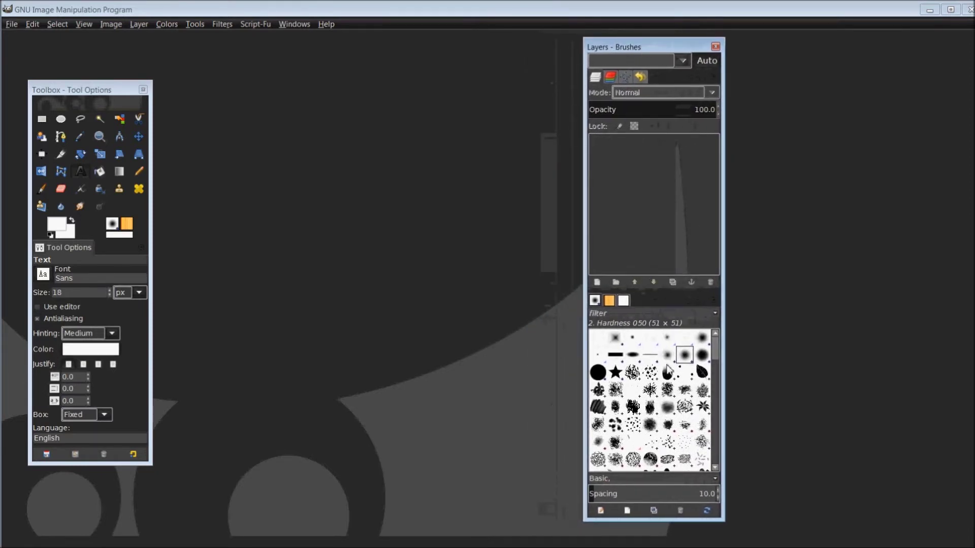
Step: Scroll to the end of the Brushes grid, then return the Layers – Brushes dock to the right edge
{"action": "scroll", "coordinate": [658, 388], "scroll_direction": "down", "scroll_amount": 1}
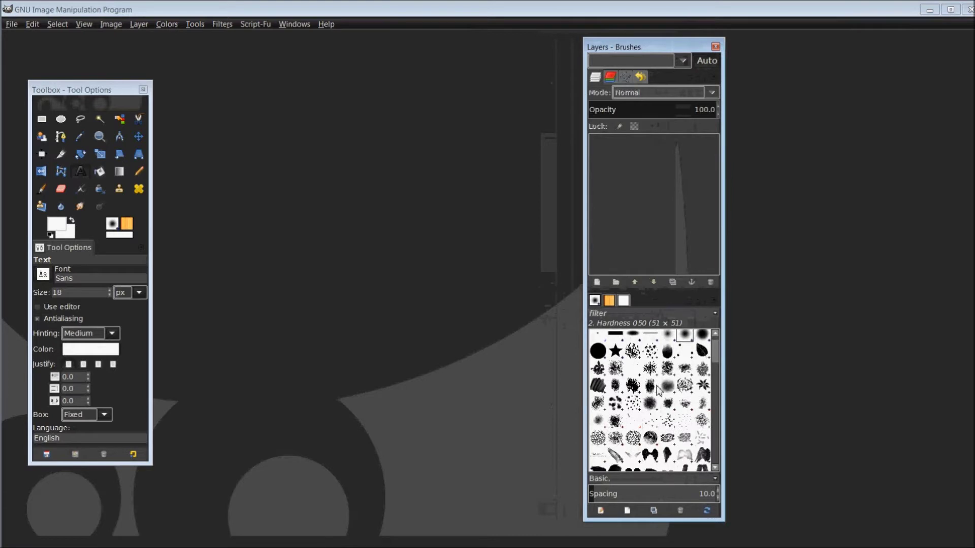
{"action": "scroll", "coordinate": [658, 389], "scroll_direction": "down", "scroll_amount": 3}
{"action": "scroll", "coordinate": [657, 387], "scroll_direction": "down", "scroll_amount": 5}
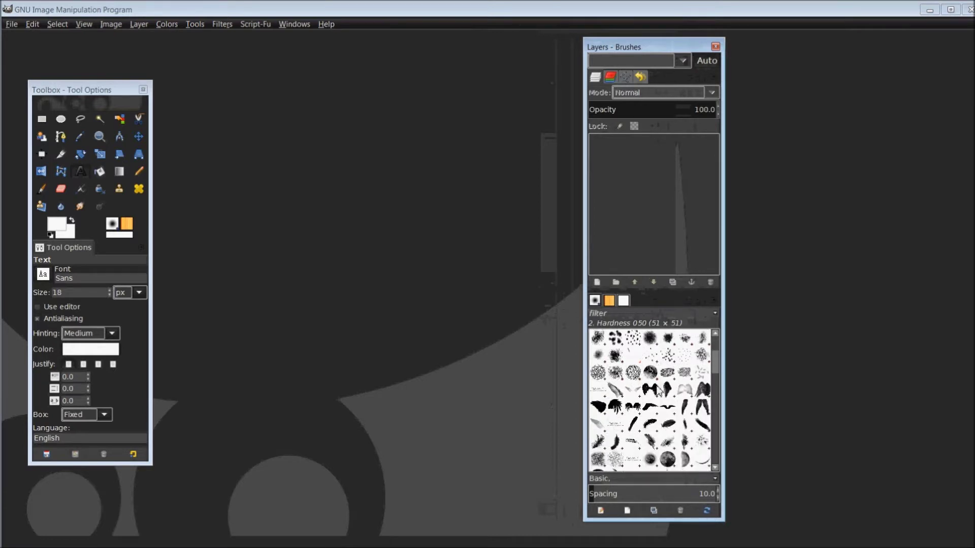
{"action": "scroll", "coordinate": [658, 389], "scroll_direction": "down", "scroll_amount": 3}
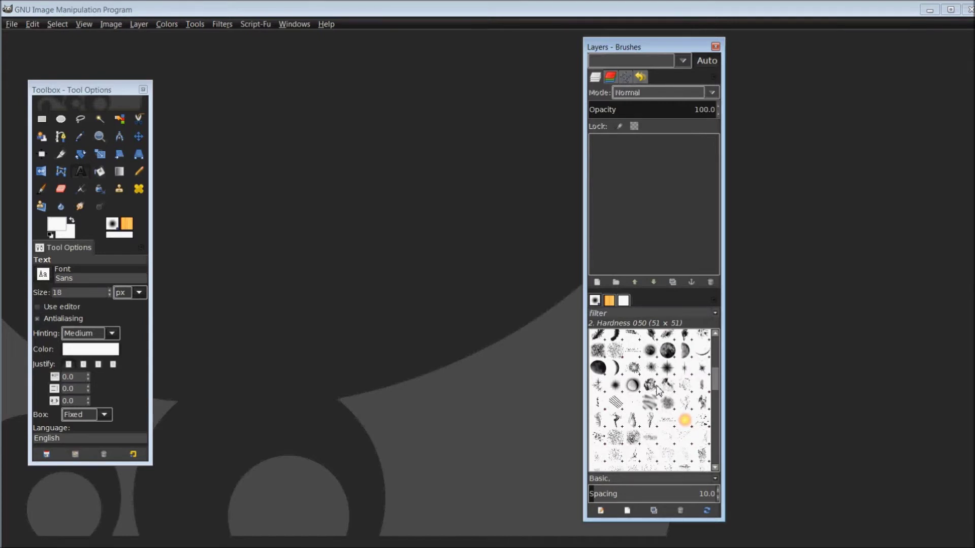
{"action": "scroll", "coordinate": [658, 389], "scroll_direction": "down", "scroll_amount": 3}
{"action": "scroll", "coordinate": [658, 390], "scroll_direction": "down", "scroll_amount": 3}
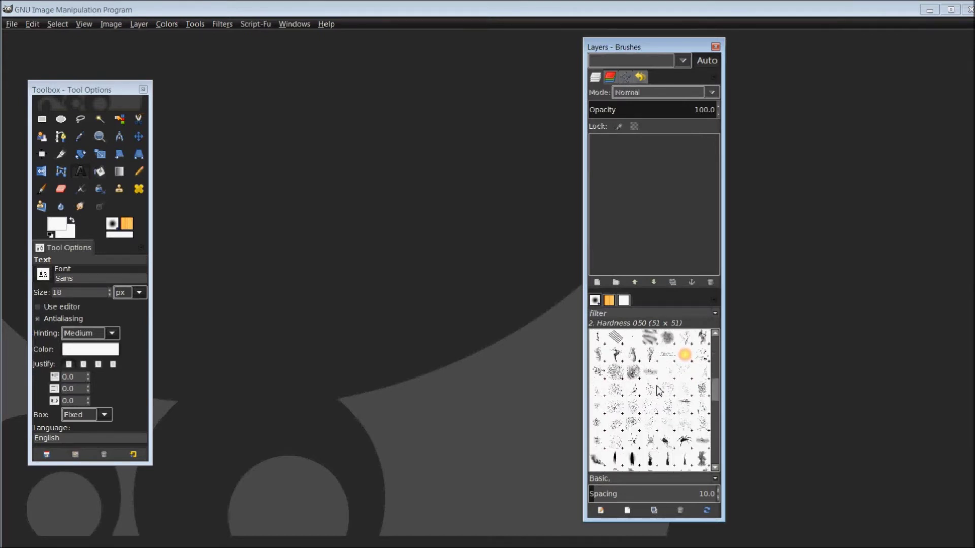
{"action": "scroll", "coordinate": [658, 389], "scroll_direction": "down", "scroll_amount": 10}
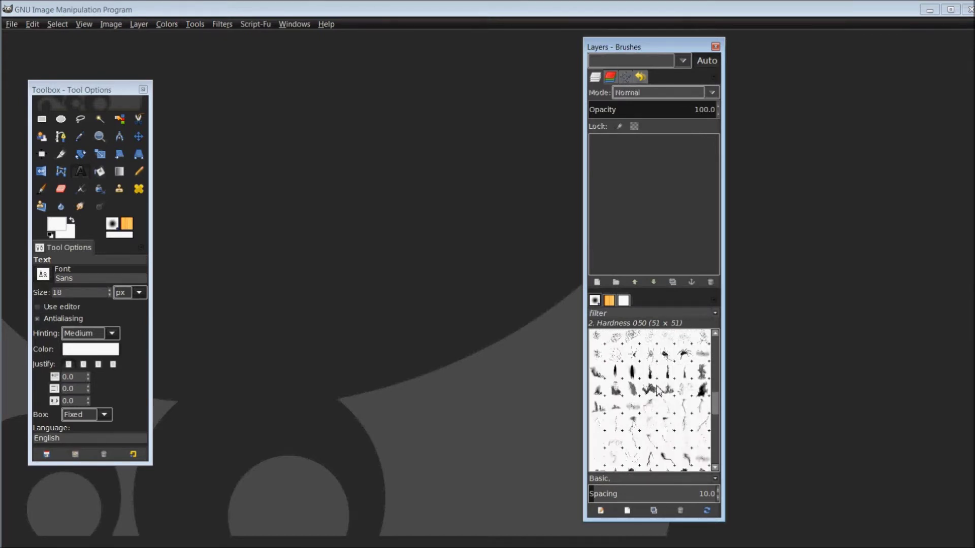
{"action": "scroll", "coordinate": [658, 389], "scroll_direction": "down", "scroll_amount": 10}
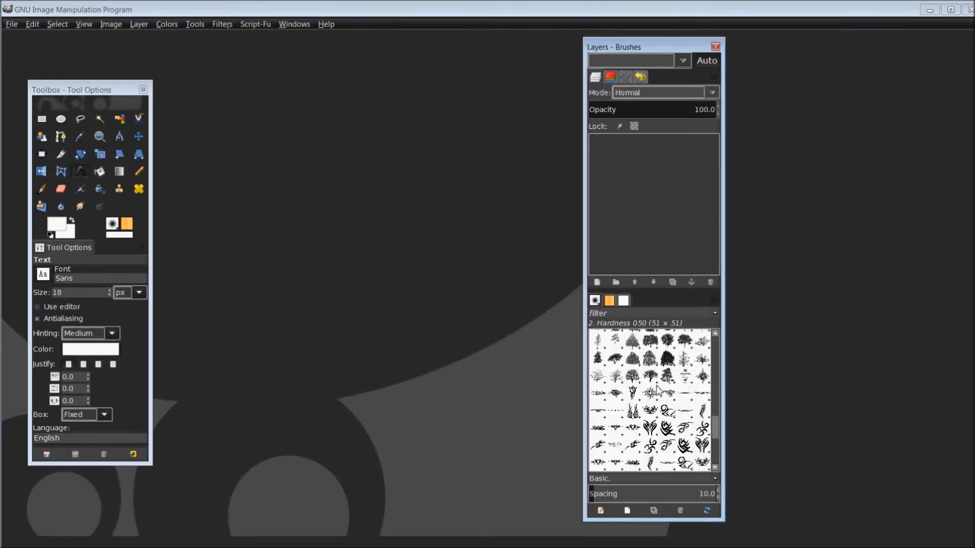
{"action": "scroll", "coordinate": [658, 390], "scroll_direction": "down", "scroll_amount": 8}
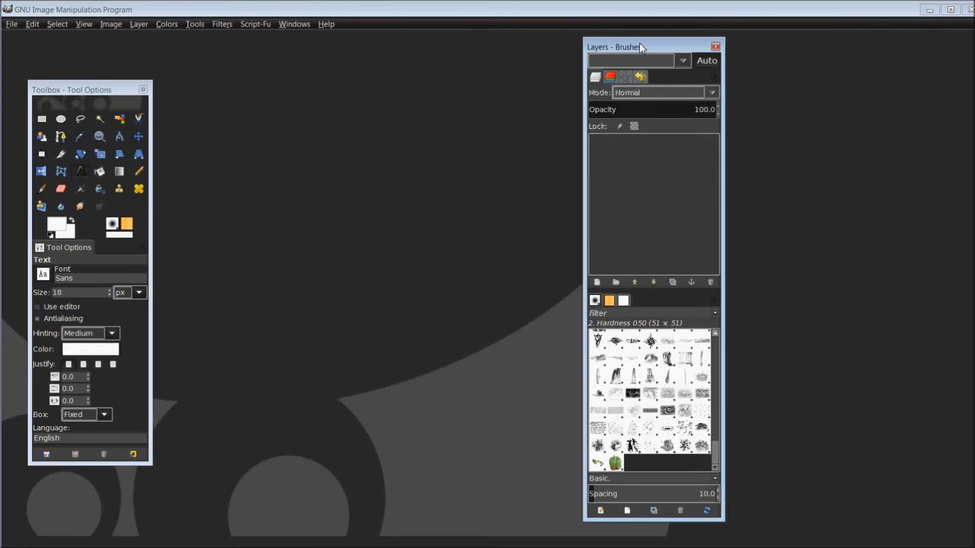
{"action": "left_click_drag", "start_coordinate": [639, 43], "coordinate": [880, 46]}
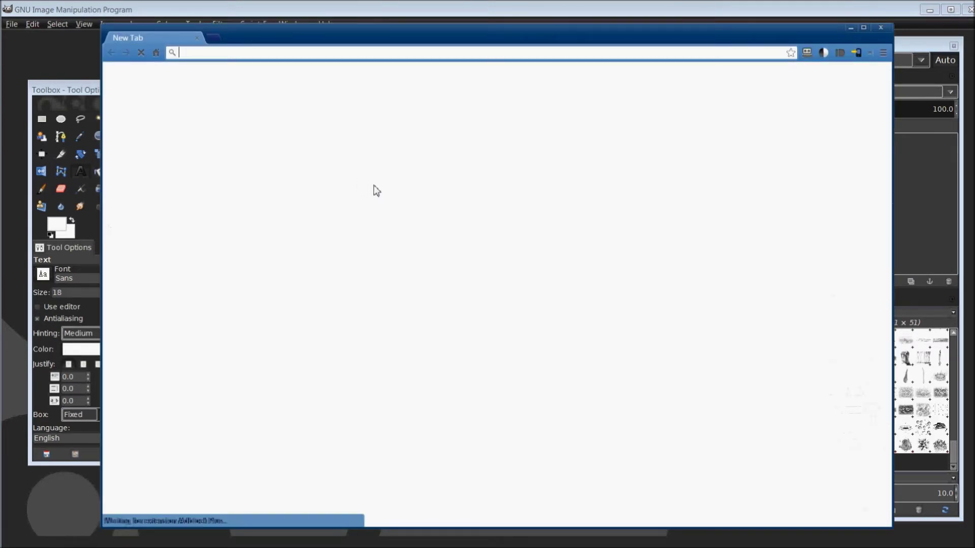
Step: Search Google for 'diviantart' and open the official deviantART site from the results
{"action": "type", "text": "divi"}
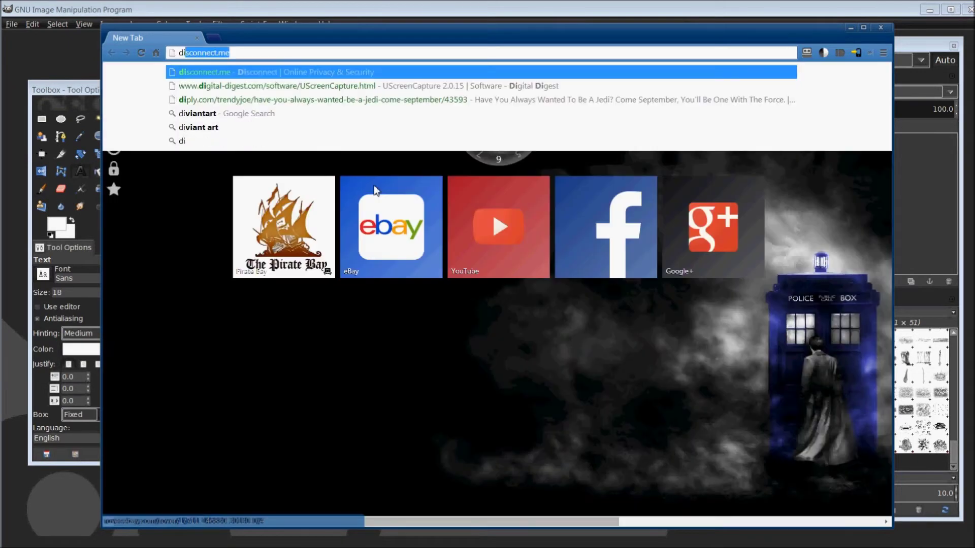
{"action": "type", "text": "antart"}
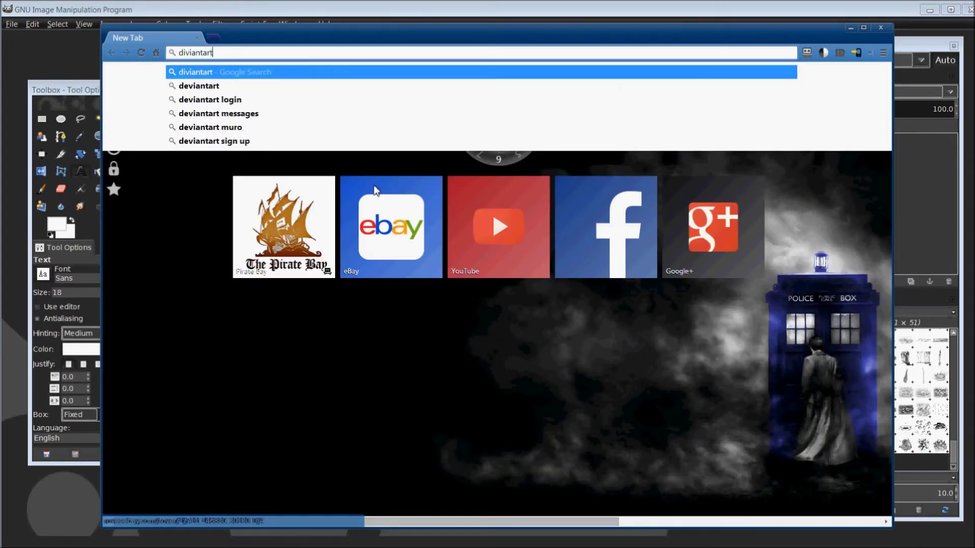
{"action": "key", "text": "Return"}
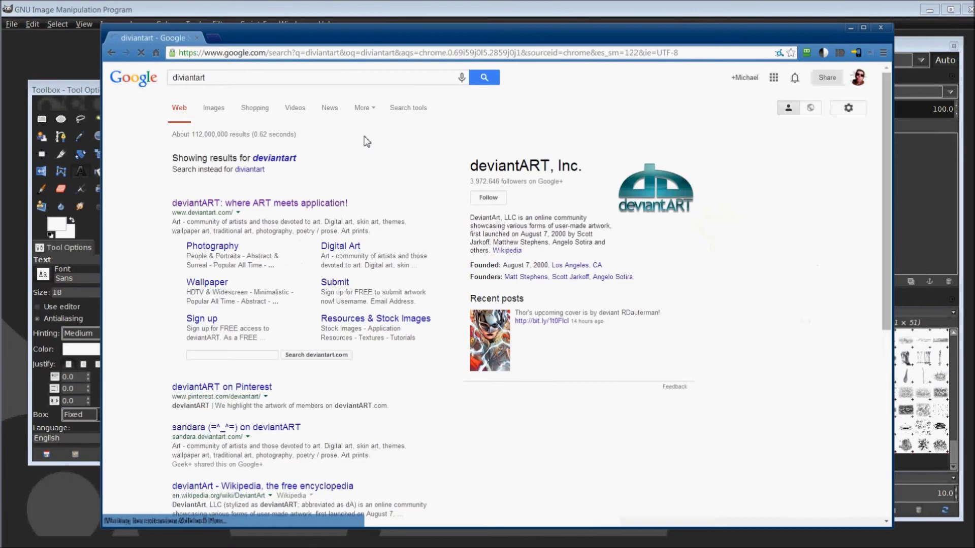
{"action": "left_click", "coordinate": [302, 209]}
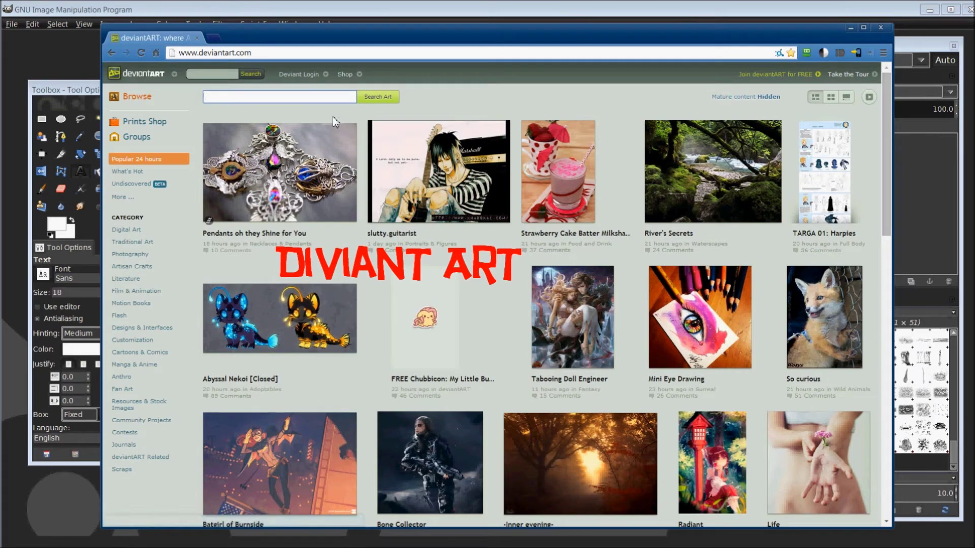
Step: Search deviantART for 'photoshop brushes'
{"action": "left_click", "coordinate": [302, 97]}
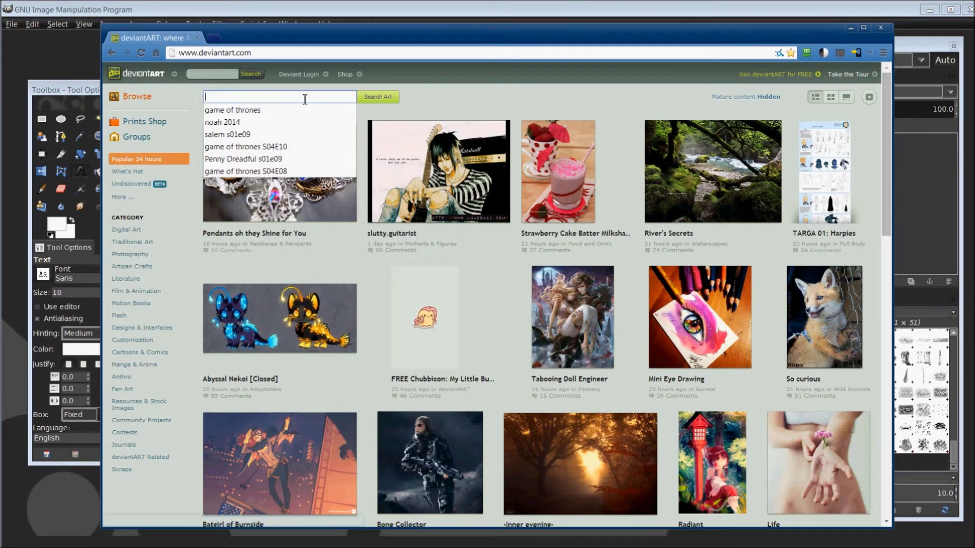
{"action": "type", "text": "photosh"}
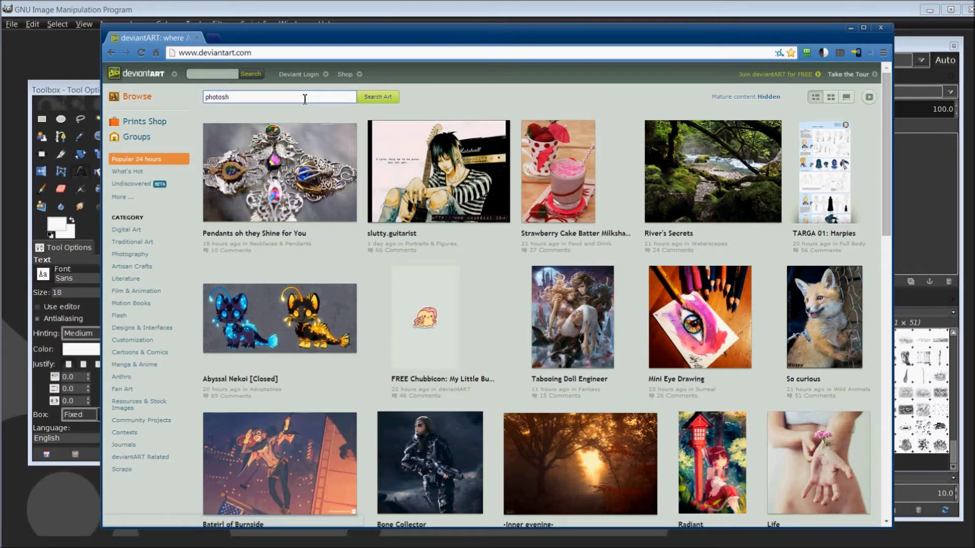
{"action": "type", "text": "op brushes"}
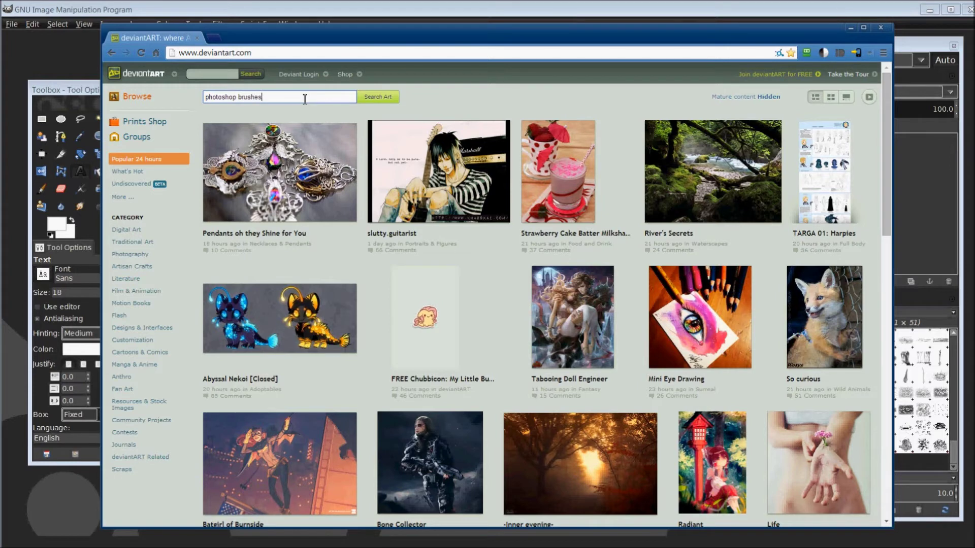
{"action": "key", "text": "Return"}
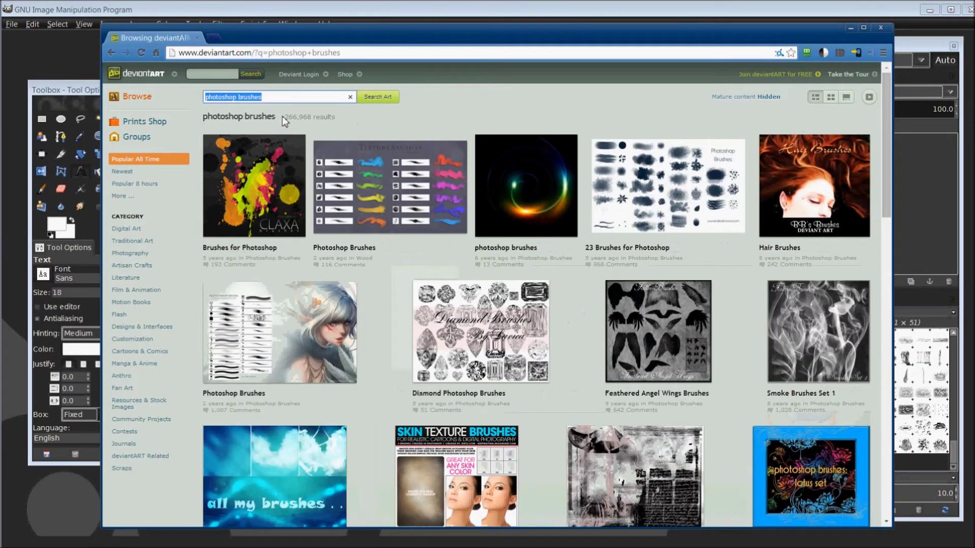
{"action": "left_click_drag", "start_coordinate": [283, 116], "coordinate": [336, 122]}
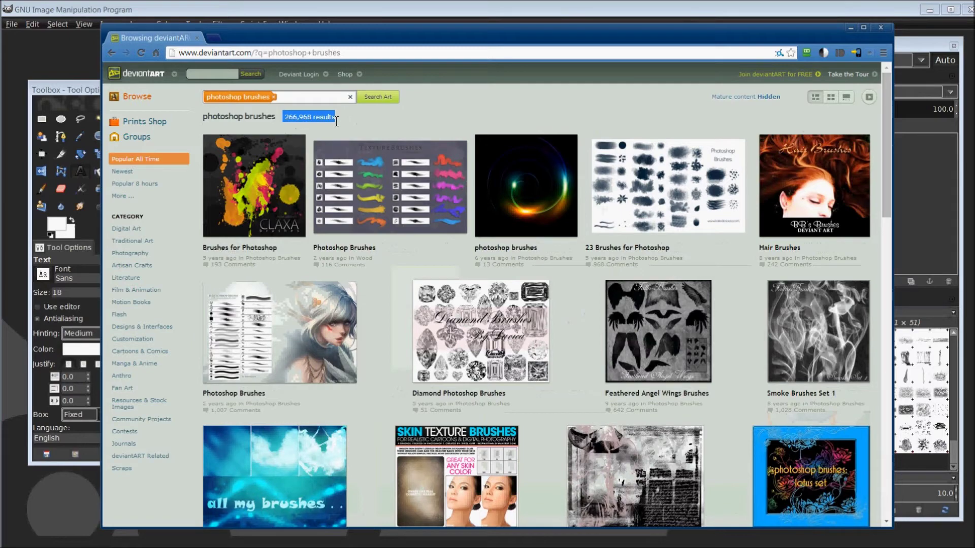
{"action": "left_click", "coordinate": [437, 116]}
Step: Browse more brush results and open the Lightning Photoshop Brushes artwork page
{"action": "scroll", "coordinate": [472, 135], "scroll_direction": "down", "scroll_amount": 4}
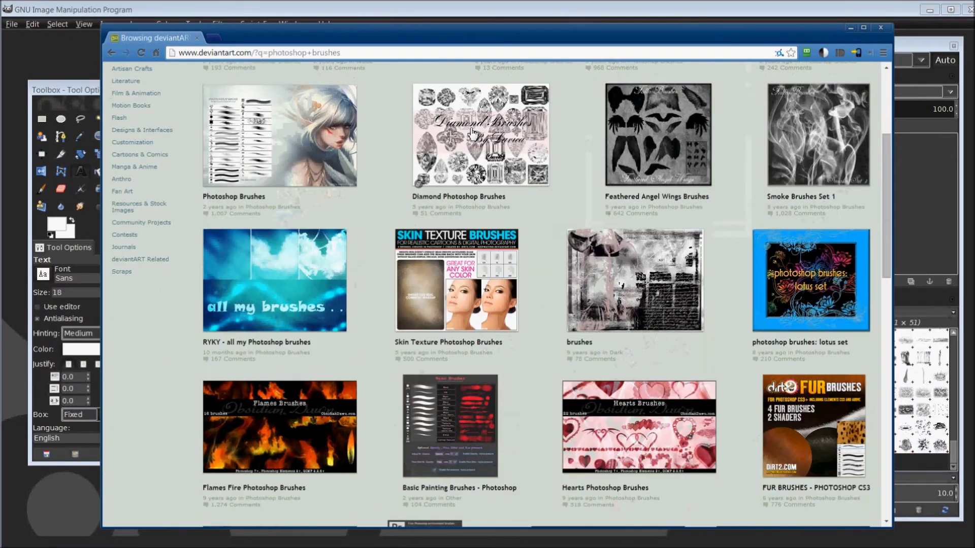
{"action": "scroll", "coordinate": [472, 135], "scroll_direction": "down", "scroll_amount": 1}
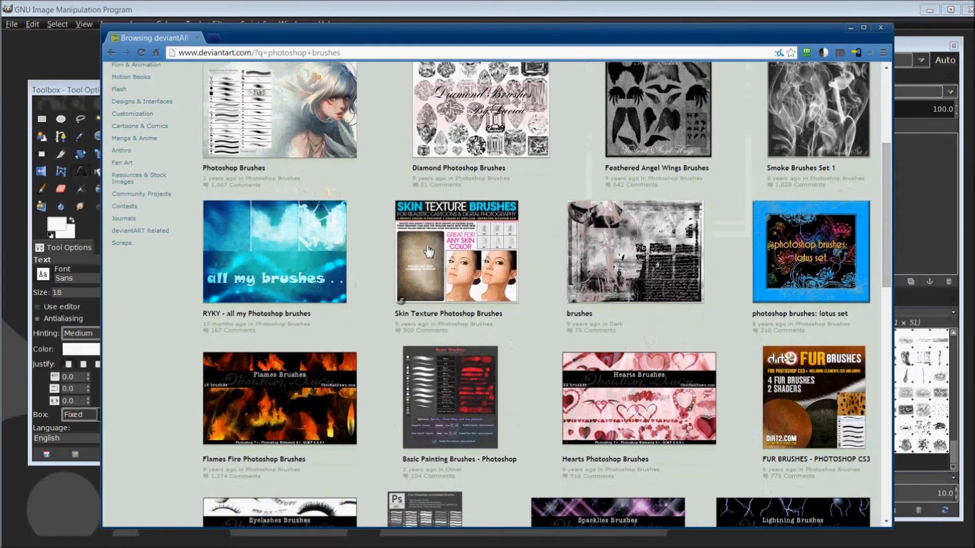
{"action": "scroll", "coordinate": [540, 209], "scroll_direction": "down", "scroll_amount": 1}
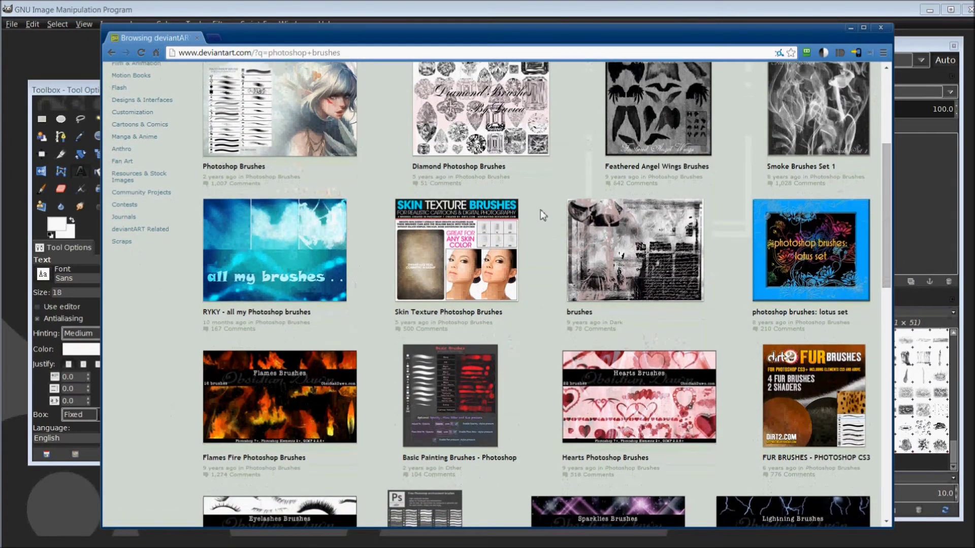
{"action": "scroll", "coordinate": [541, 209], "scroll_direction": "down", "scroll_amount": 7}
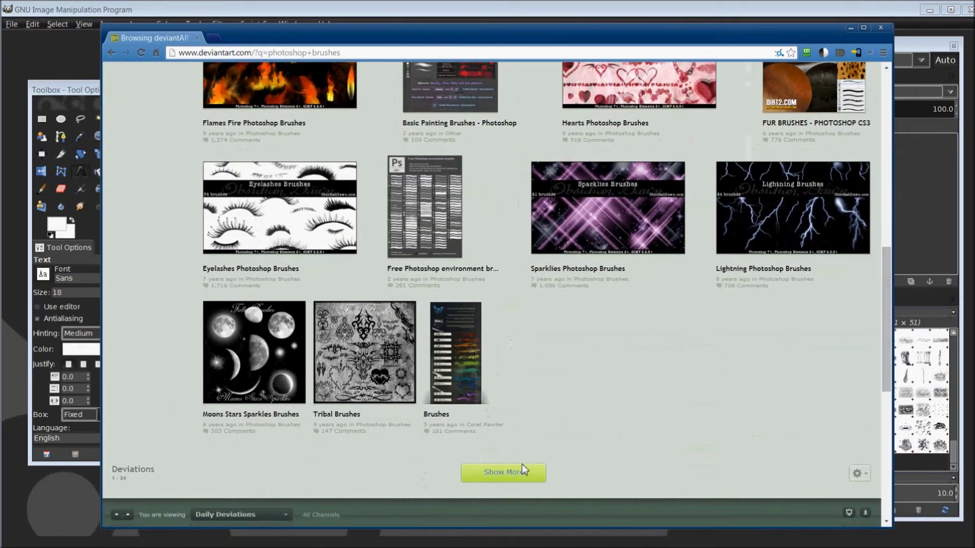
{"action": "left_click", "coordinate": [522, 472]}
{"action": "scroll", "coordinate": [576, 395], "scroll_direction": "down", "scroll_amount": 1}
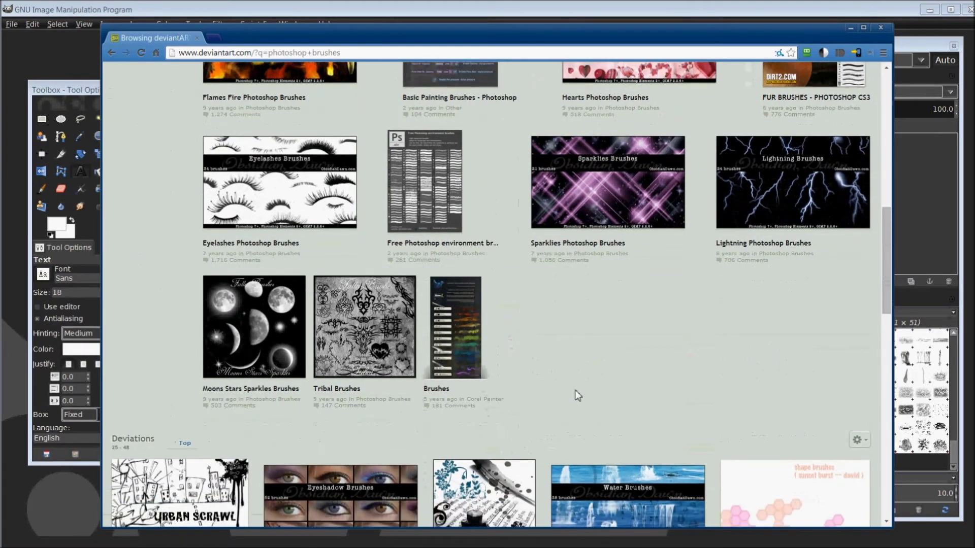
{"action": "scroll", "coordinate": [577, 395], "scroll_direction": "down", "scroll_amount": 6}
{"action": "scroll", "coordinate": [572, 406], "scroll_direction": "up", "scroll_amount": 4}
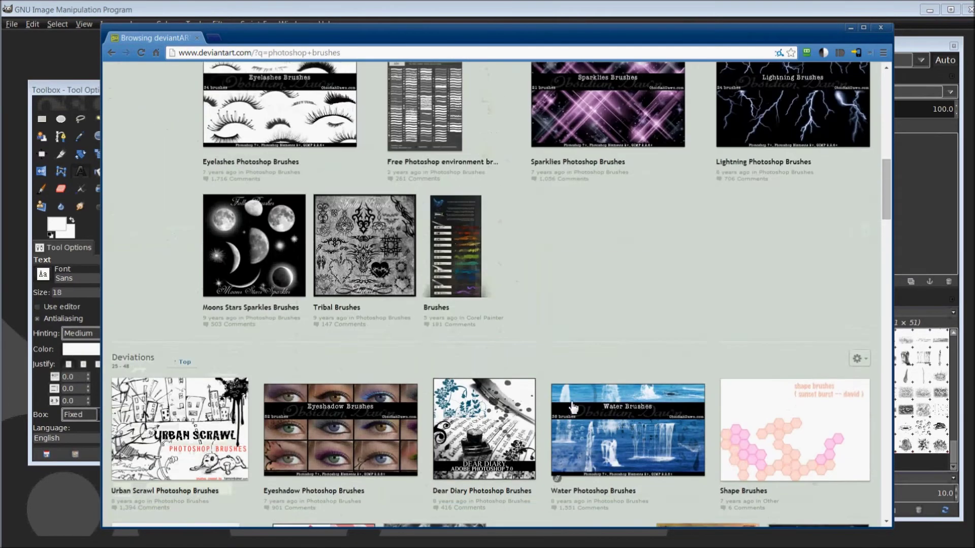
{"action": "scroll", "coordinate": [573, 406], "scroll_direction": "up", "scroll_amount": 4}
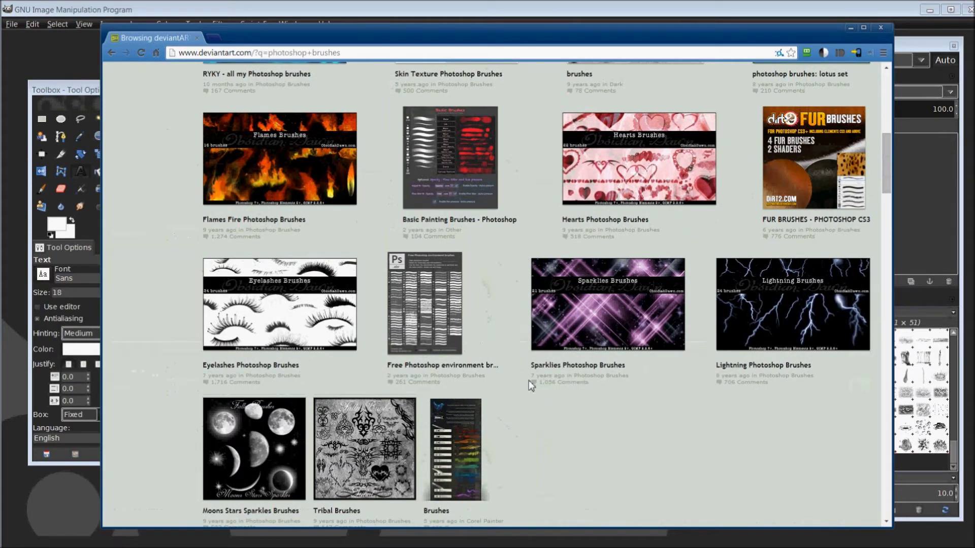
{"action": "left_click", "coordinate": [754, 371]}
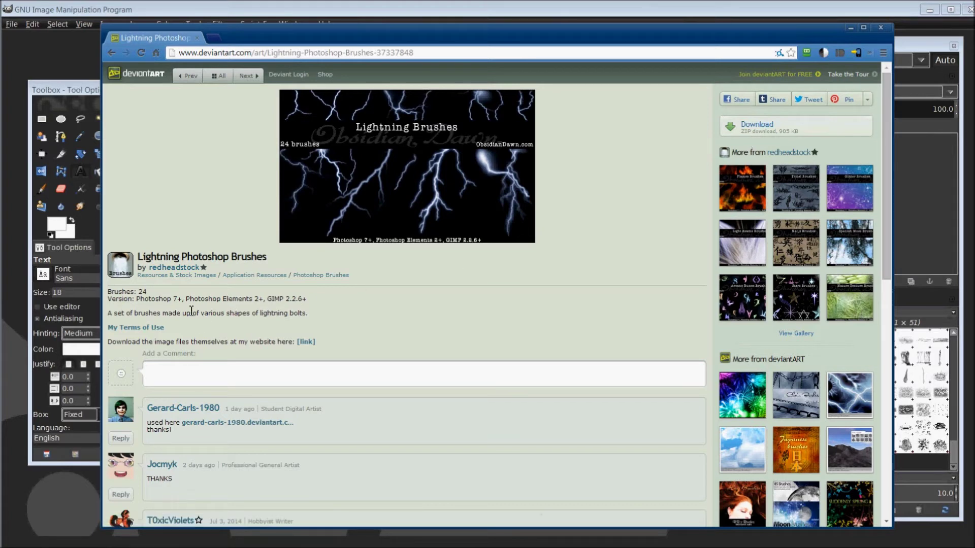
Step: Download the Lightning brushes archive SS_lightning.zip from the page's sidebar
{"action": "left_click_drag", "start_coordinate": [192, 313], "coordinate": [307, 316]}
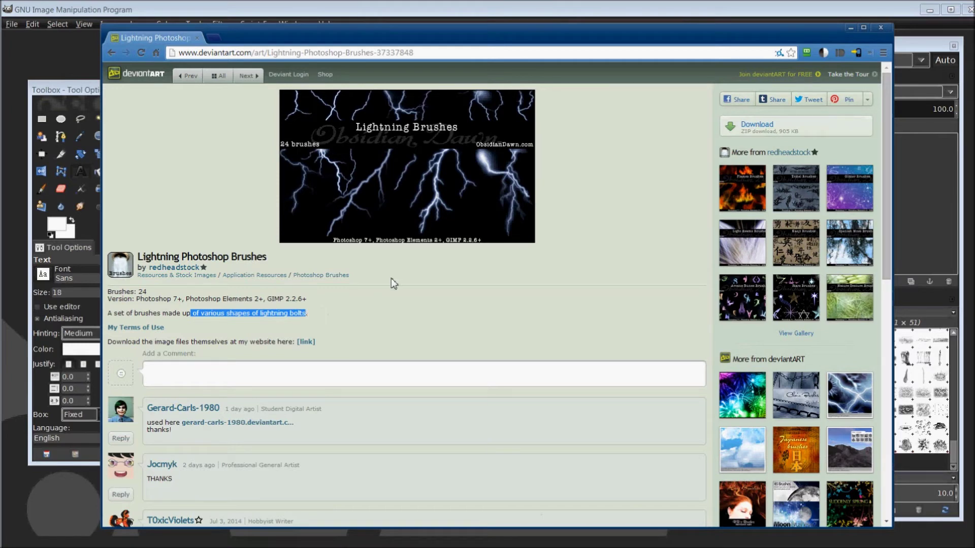
{"action": "left_click", "coordinate": [269, 315]}
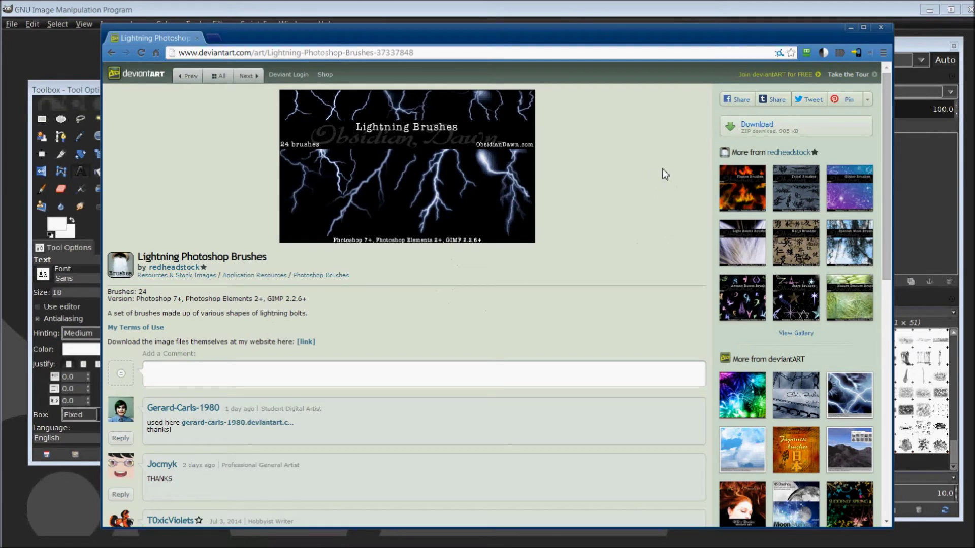
{"action": "left_click", "coordinate": [751, 136]}
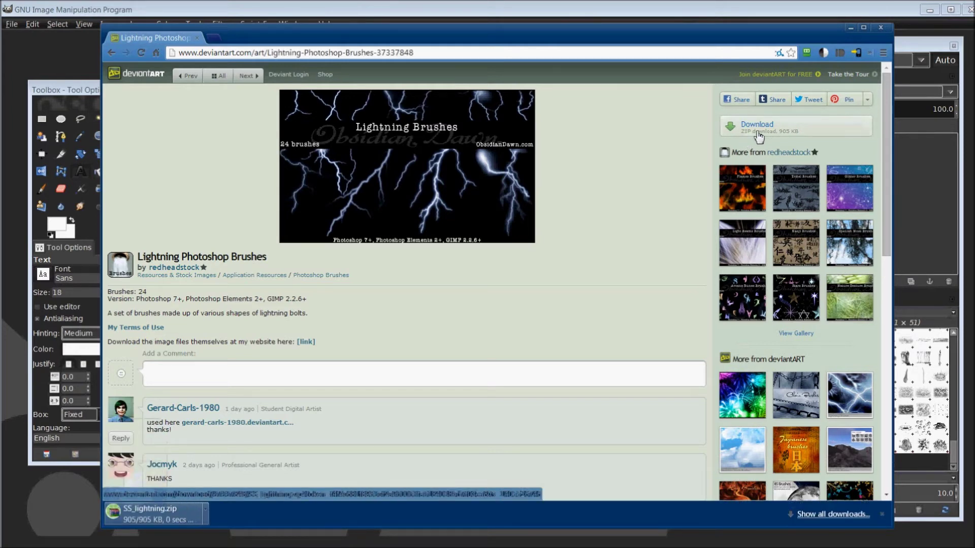
{"action": "left_click", "coordinate": [205, 513]}
Step: Show the download in its folder and delete the duplicate SS_lightning (1) archive
{"action": "left_click", "coordinate": [236, 474]}
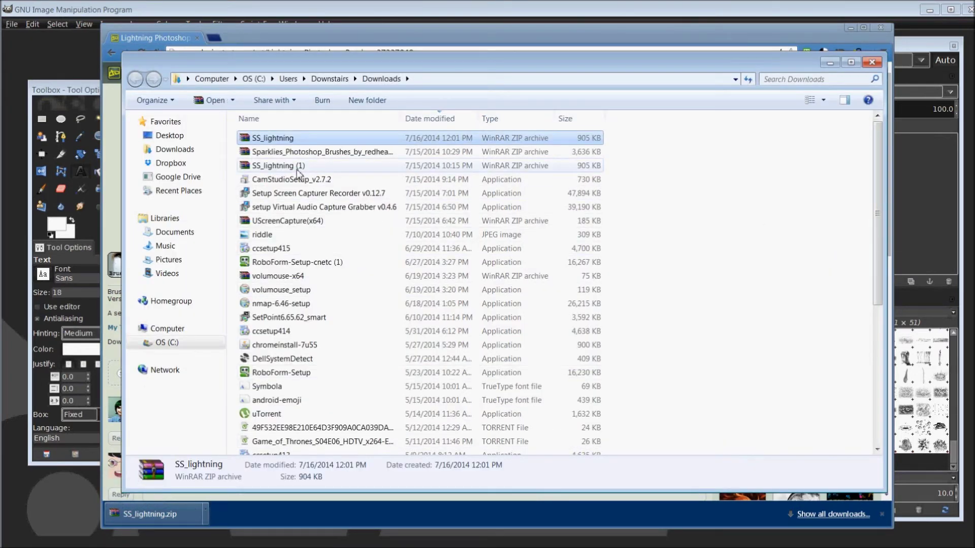
{"action": "right_click", "coordinate": [299, 167]}
{"action": "left_click", "coordinate": [325, 372]}
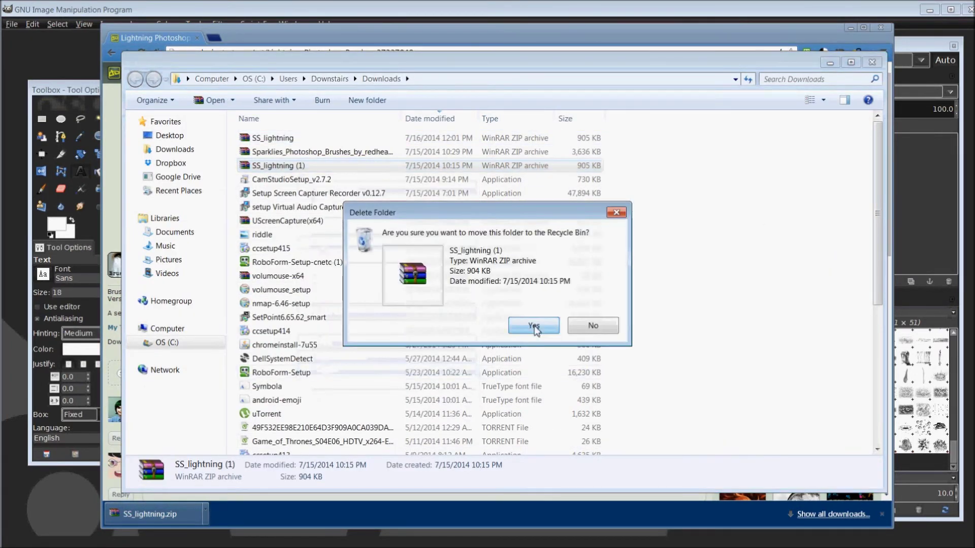
{"action": "left_click", "coordinate": [533, 326]}
Step: Extract the SS_lightning archive, replacing the previously extracted files
{"action": "right_click", "coordinate": [273, 138]}
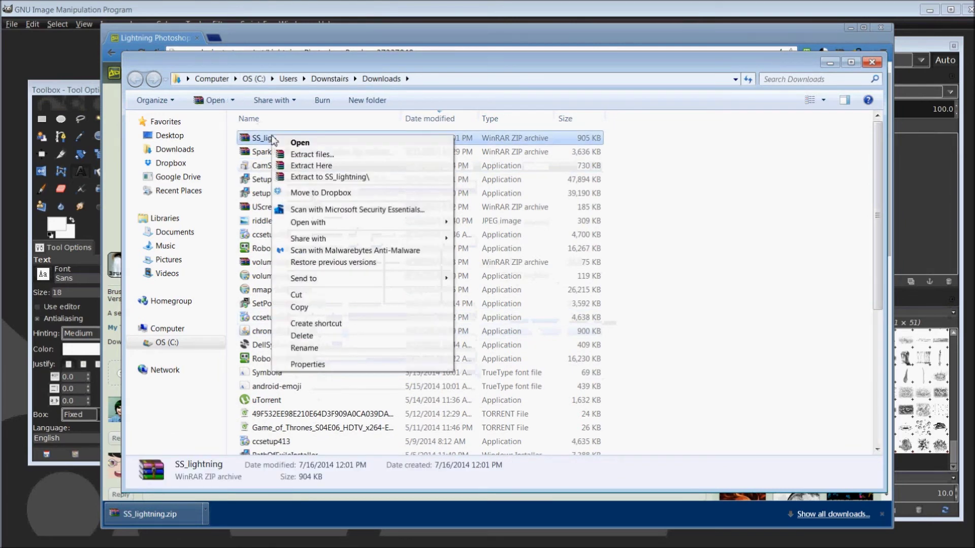
{"action": "left_click", "coordinate": [299, 156]}
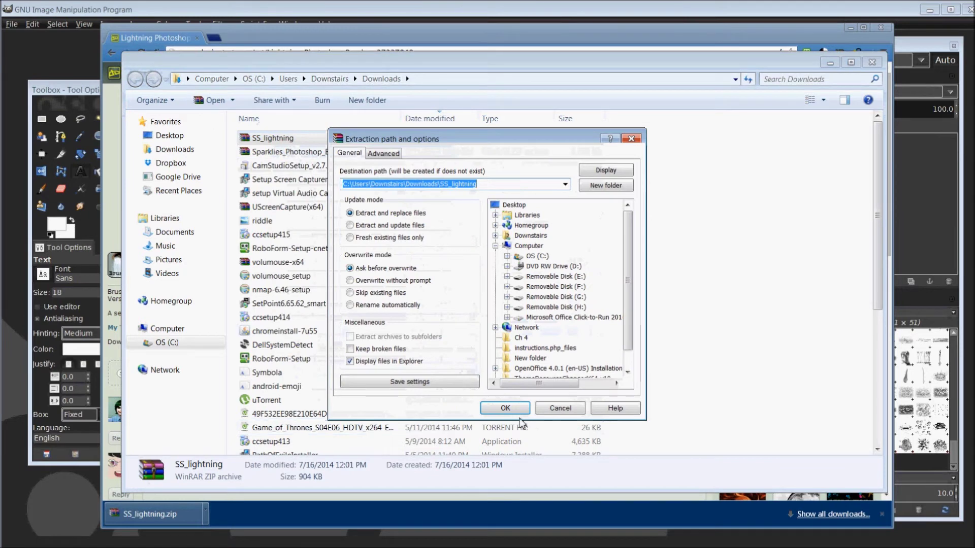
{"action": "left_click", "coordinate": [518, 414]}
{"action": "left_click", "coordinate": [420, 344]}
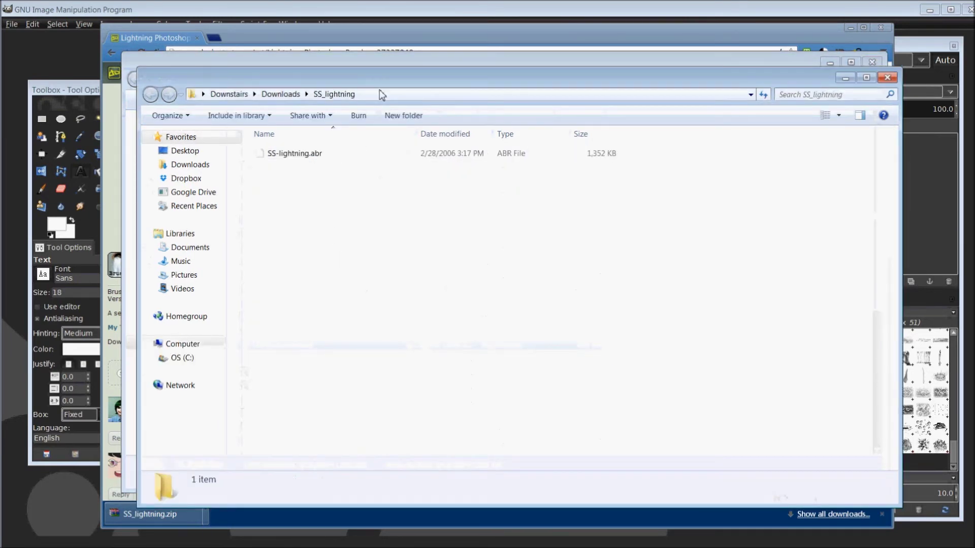
{"action": "left_click_drag", "start_coordinate": [386, 81], "coordinate": [399, 75]}
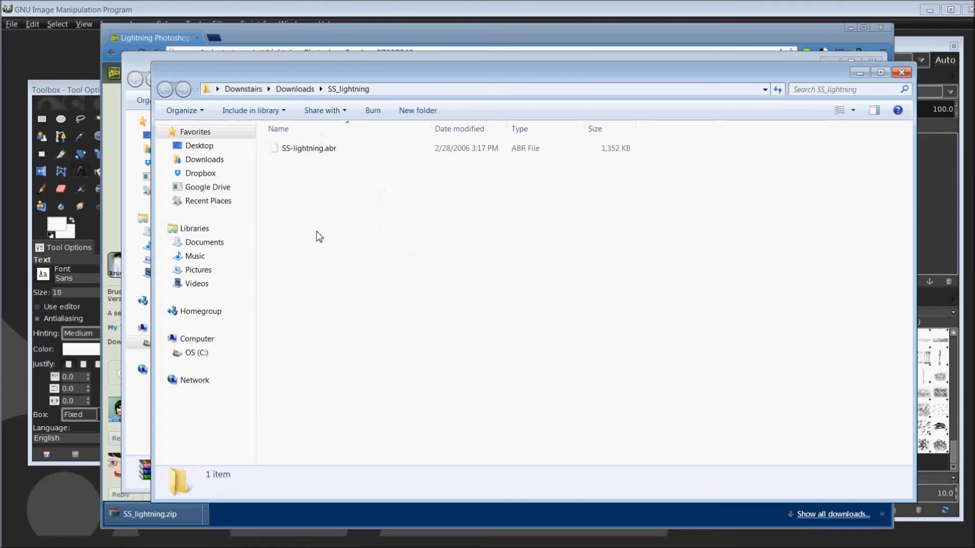
Step: Cut and then delete SS-lightning.abr, and close both Explorer windows
{"action": "left_click", "coordinate": [308, 151]}
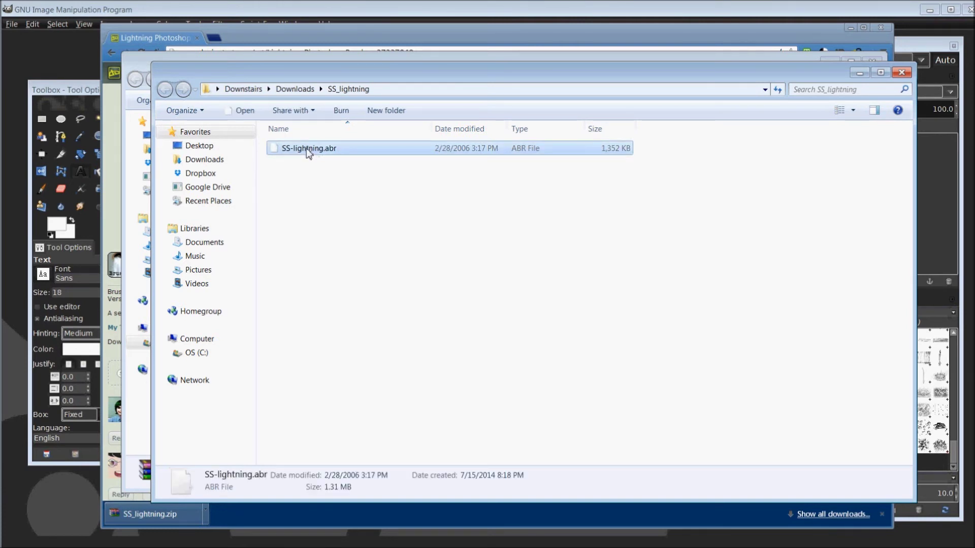
{"action": "right_click", "coordinate": [307, 148]}
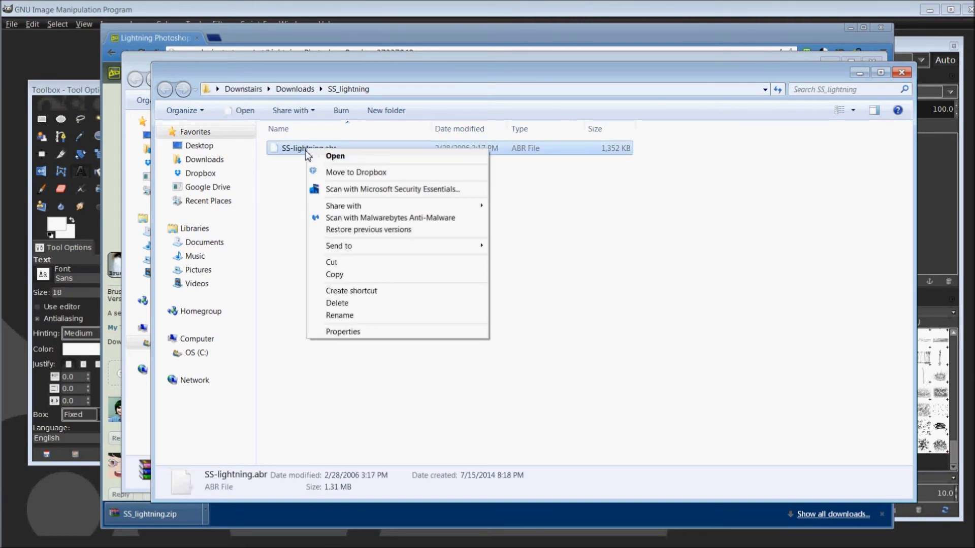
{"action": "left_click", "coordinate": [359, 267]}
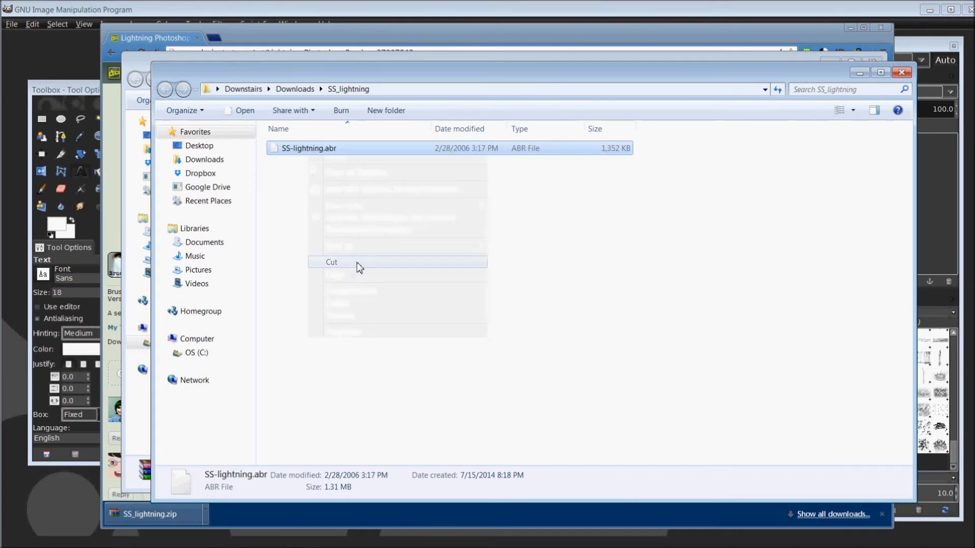
{"action": "right_click", "coordinate": [300, 152]}
{"action": "left_click", "coordinate": [330, 307]}
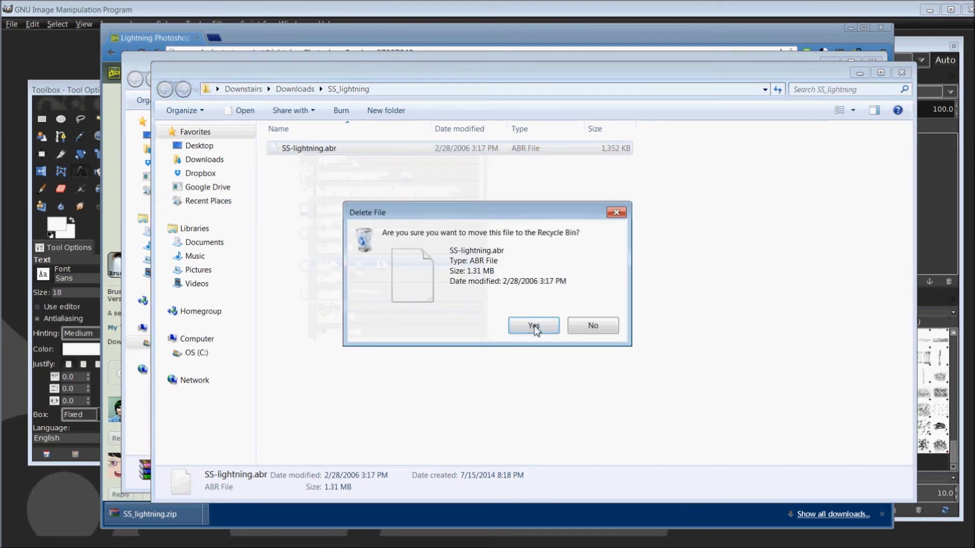
{"action": "left_click", "coordinate": [534, 325]}
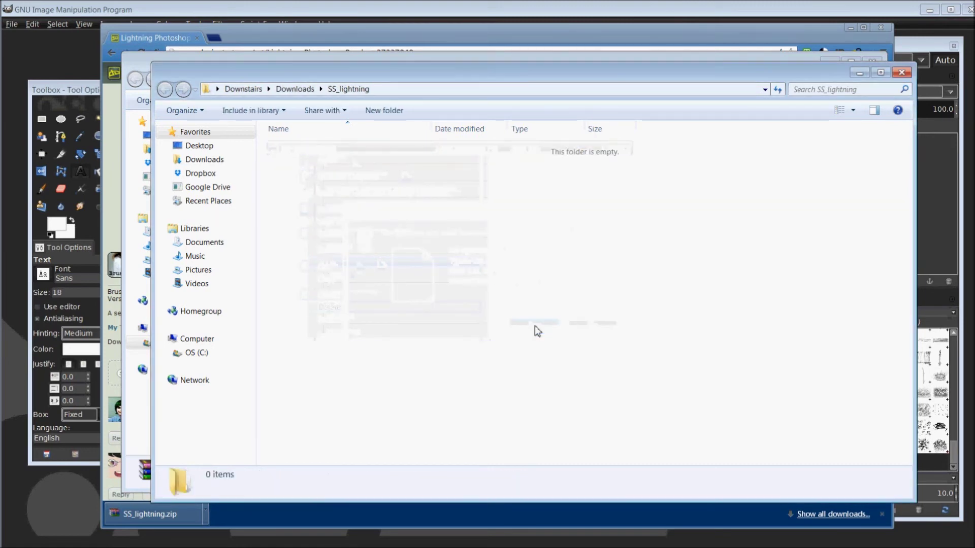
{"action": "left_click", "coordinate": [902, 73]}
{"action": "left_click", "coordinate": [872, 62]}
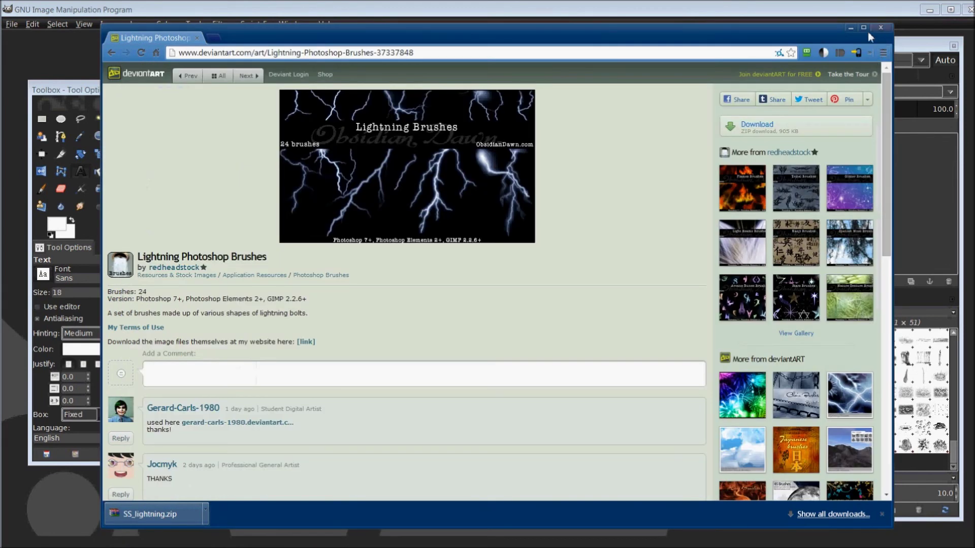
Step: Minimize Chrome, check GIMP's Brushes folder paths in Preferences, then cancel without changes
{"action": "left_click", "coordinate": [851, 27]}
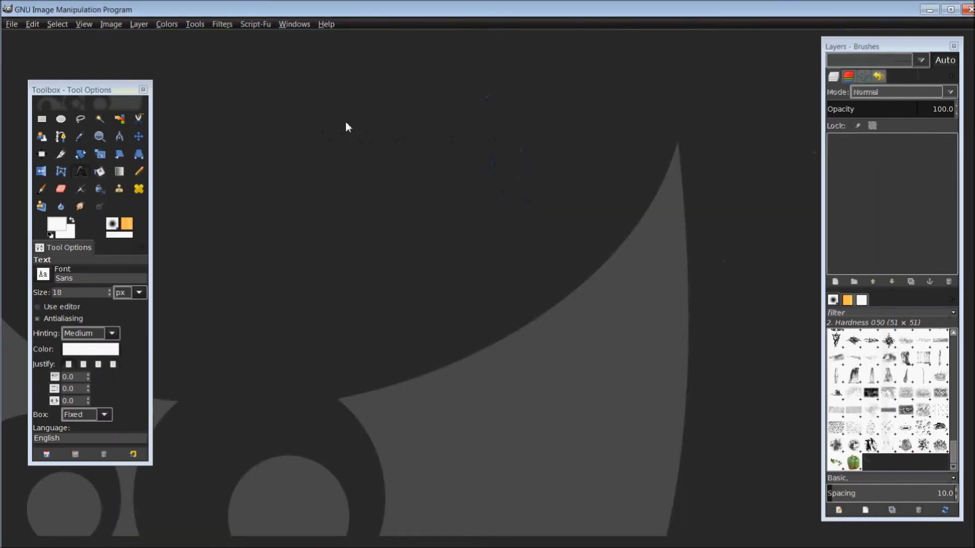
{"action": "left_click", "coordinate": [32, 24]}
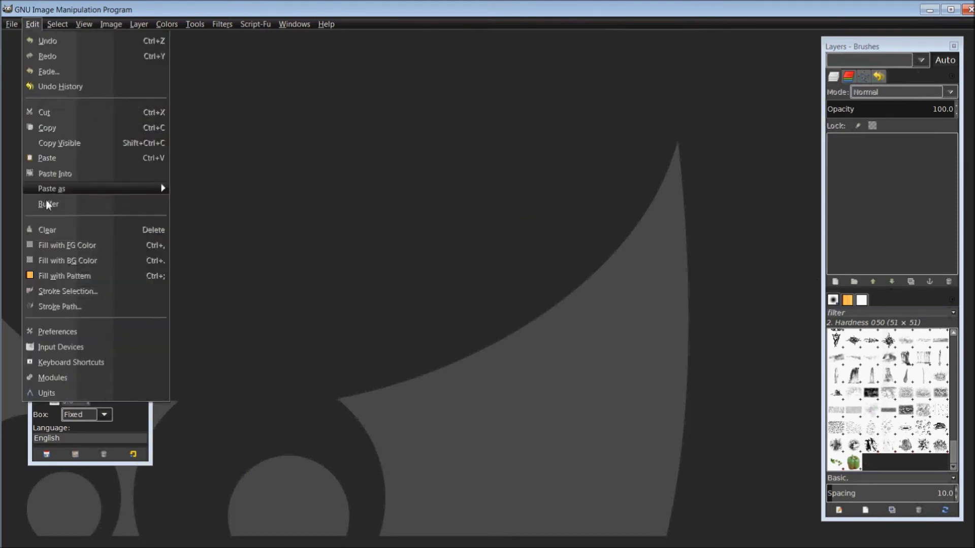
{"action": "left_click", "coordinate": [39, 332]}
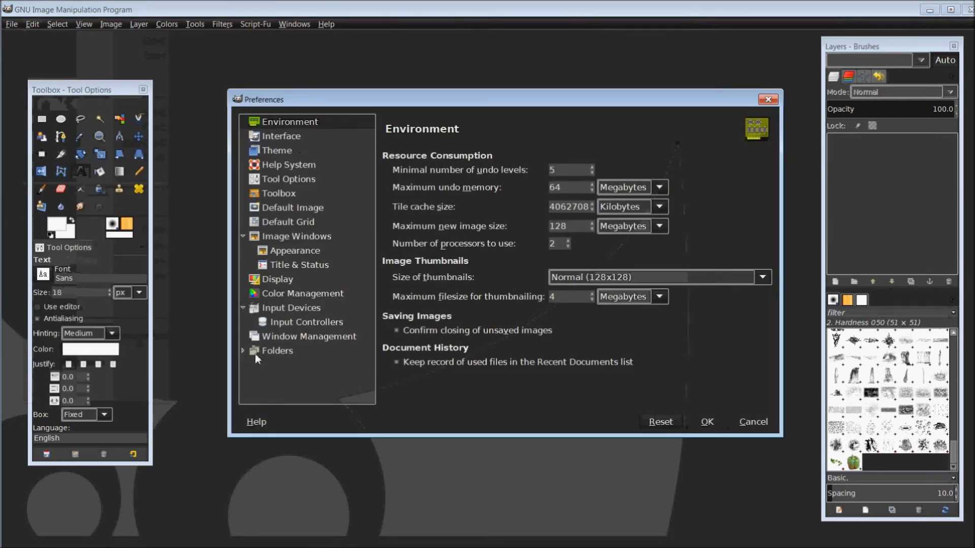
{"action": "left_click", "coordinate": [281, 355]}
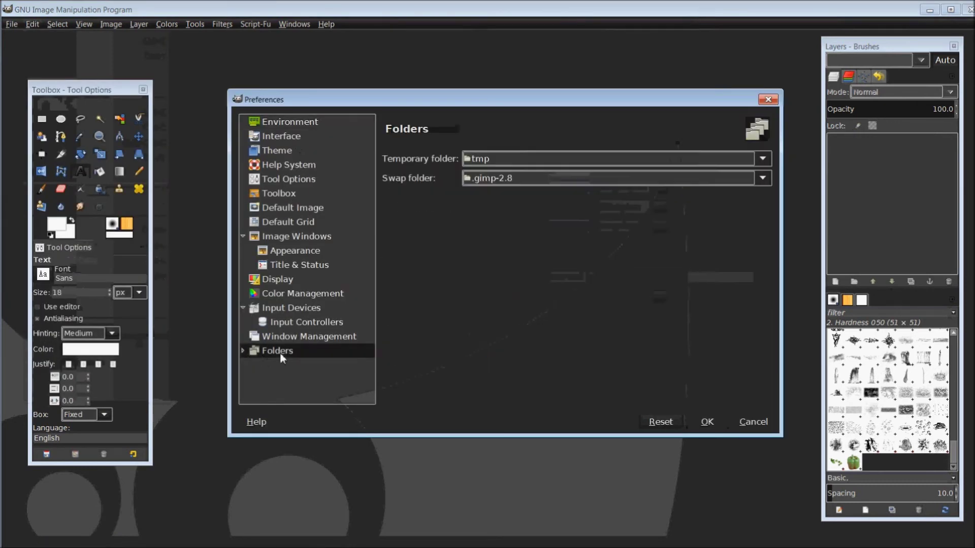
{"action": "left_click", "coordinate": [242, 351]}
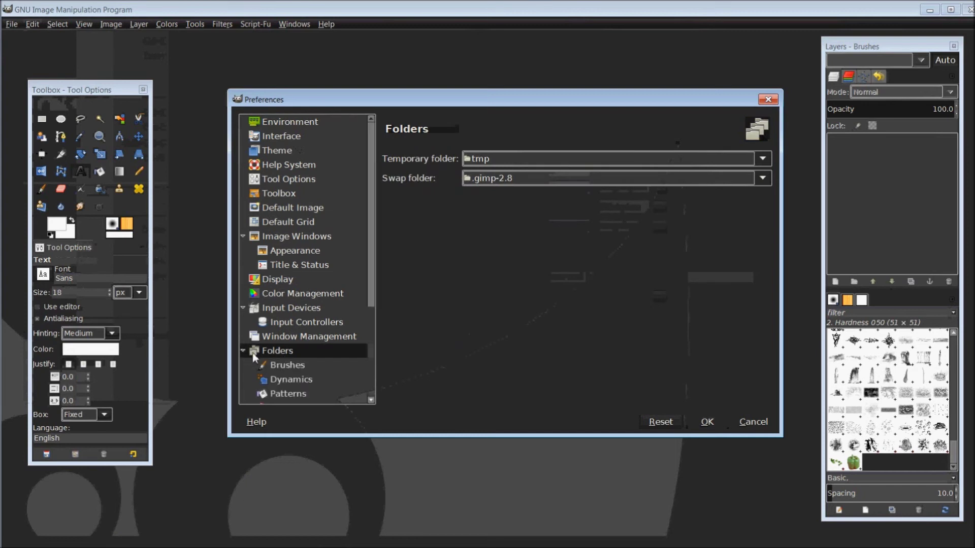
{"action": "left_click", "coordinate": [293, 366]}
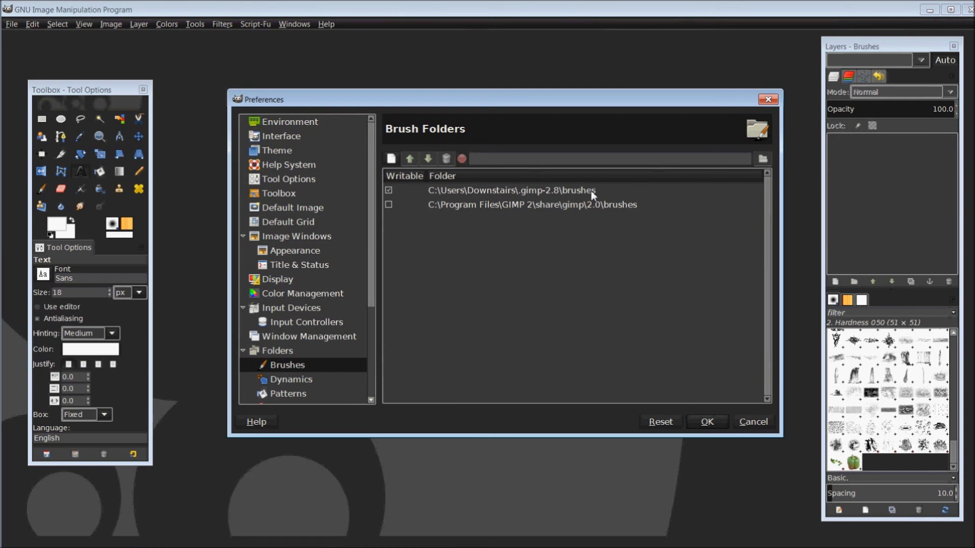
{"action": "left_click", "coordinate": [751, 424]}
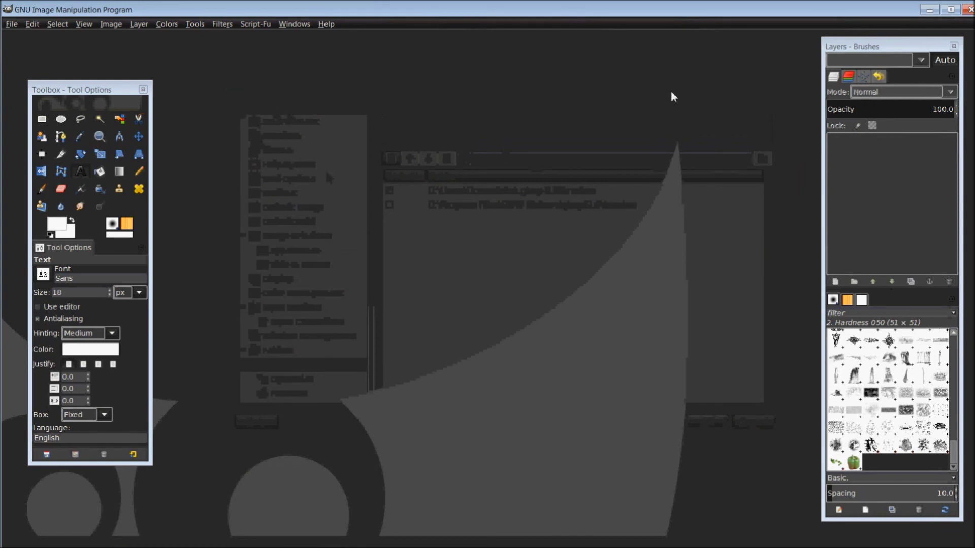
Step: Refresh the brushes to show the new tree and tribal sets, then redock the panel at the right edge
{"action": "left_click_drag", "start_coordinate": [857, 47], "coordinate": [800, 44]}
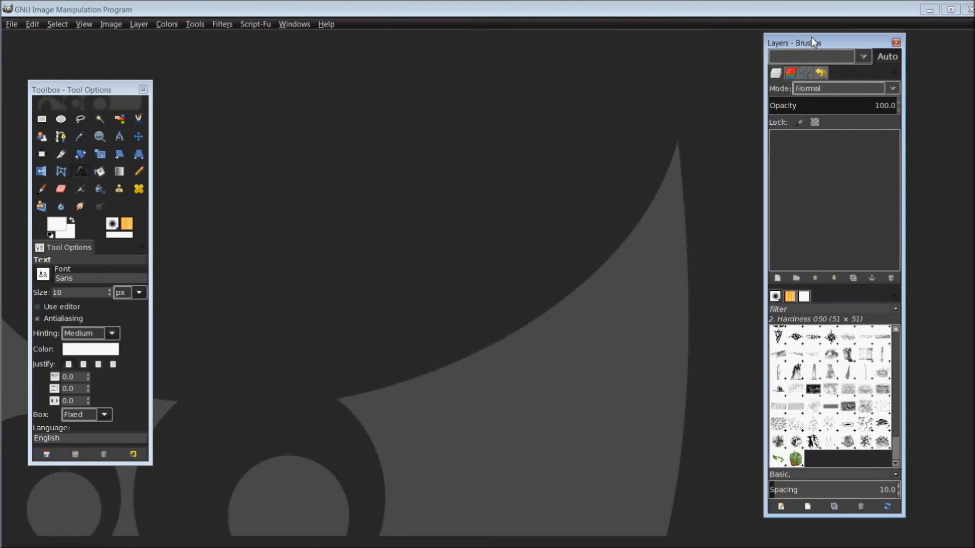
{"action": "left_click_drag", "start_coordinate": [812, 43], "coordinate": [638, 47]}
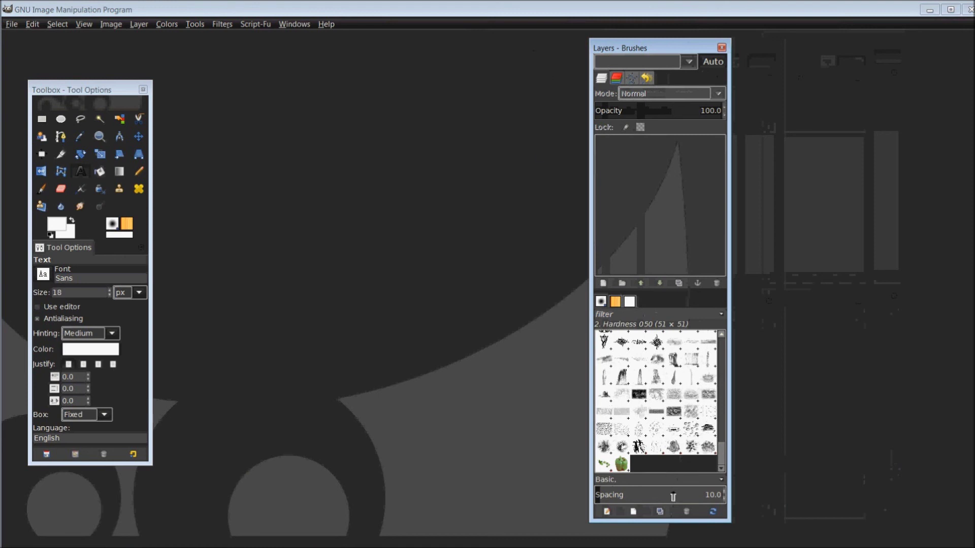
{"action": "left_click", "coordinate": [717, 514]}
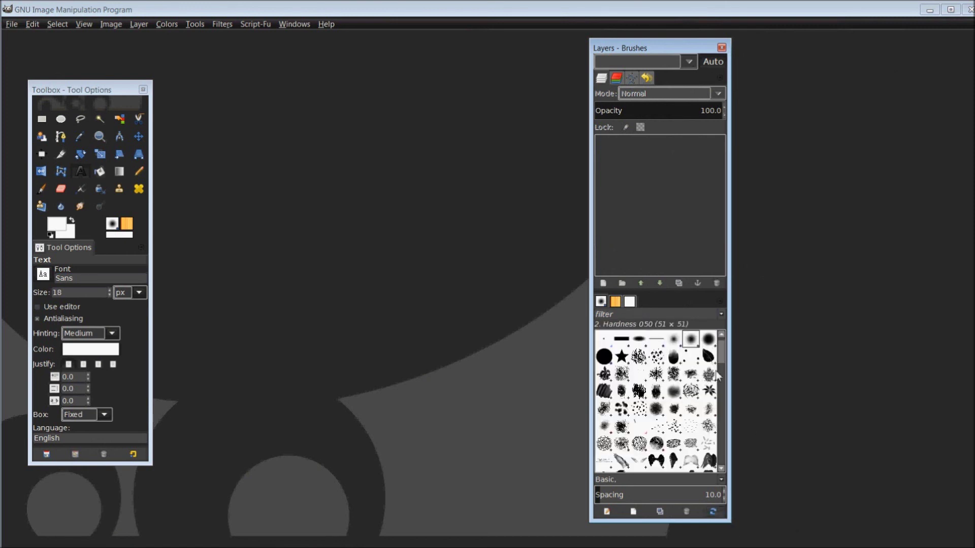
{"action": "scroll", "coordinate": [679, 378], "scroll_direction": "down", "scroll_amount": 8}
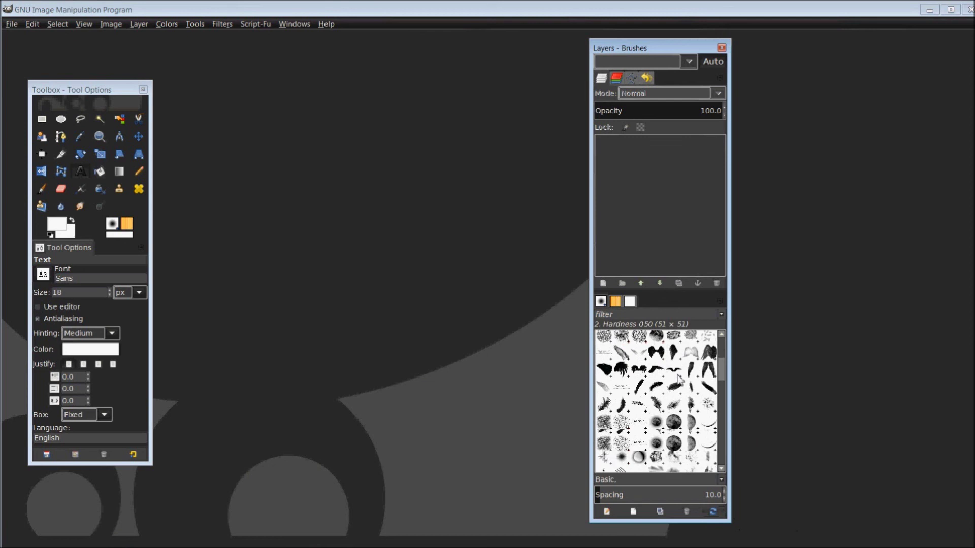
{"action": "scroll", "coordinate": [677, 384], "scroll_direction": "down", "scroll_amount": 8}
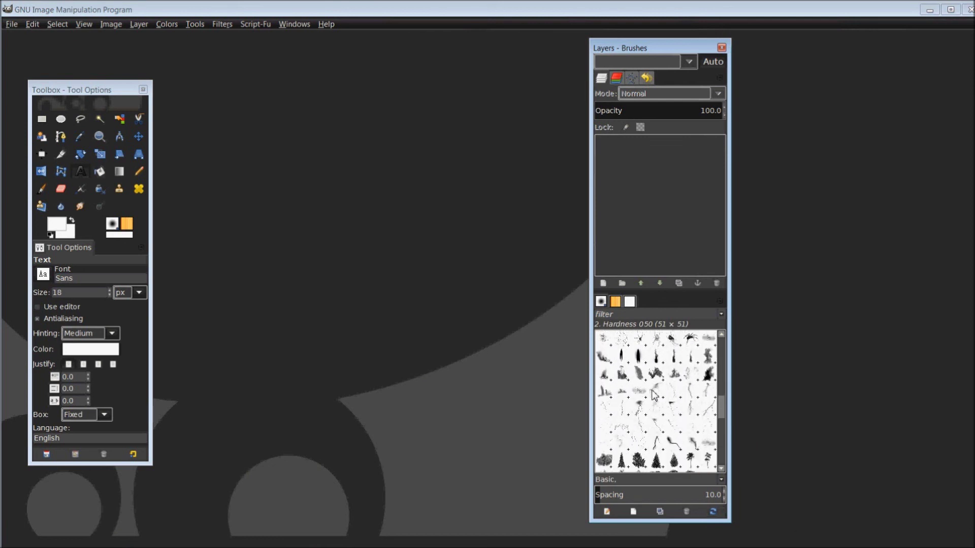
{"action": "scroll", "coordinate": [654, 395], "scroll_direction": "down", "scroll_amount": 5}
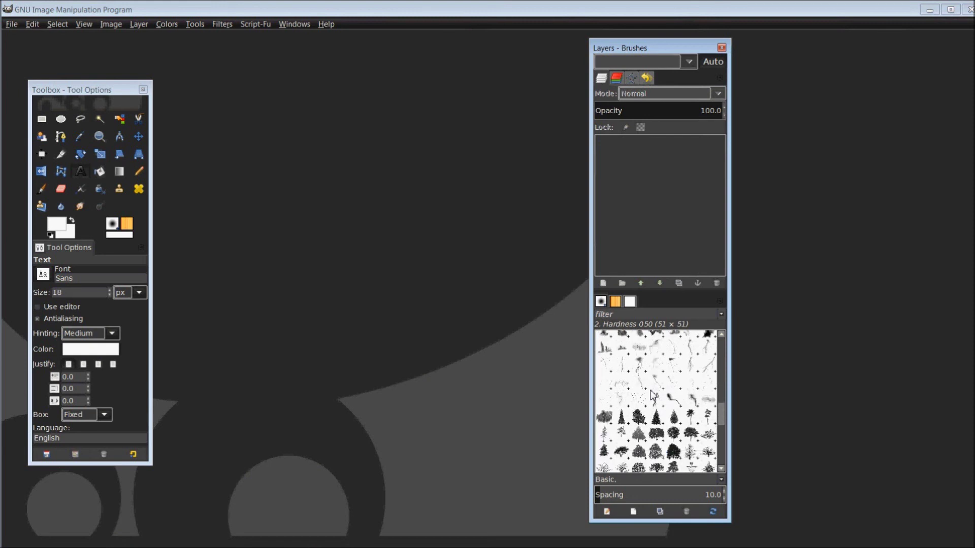
{"action": "mouse_move", "coordinate": [655, 52]}
{"action": "left_mouse_down"}
{"action": "mouse_move", "coordinate": [903, 50]}
{"action": "mouse_move", "coordinate": [893, 48]}
{"action": "left_mouse_up"}
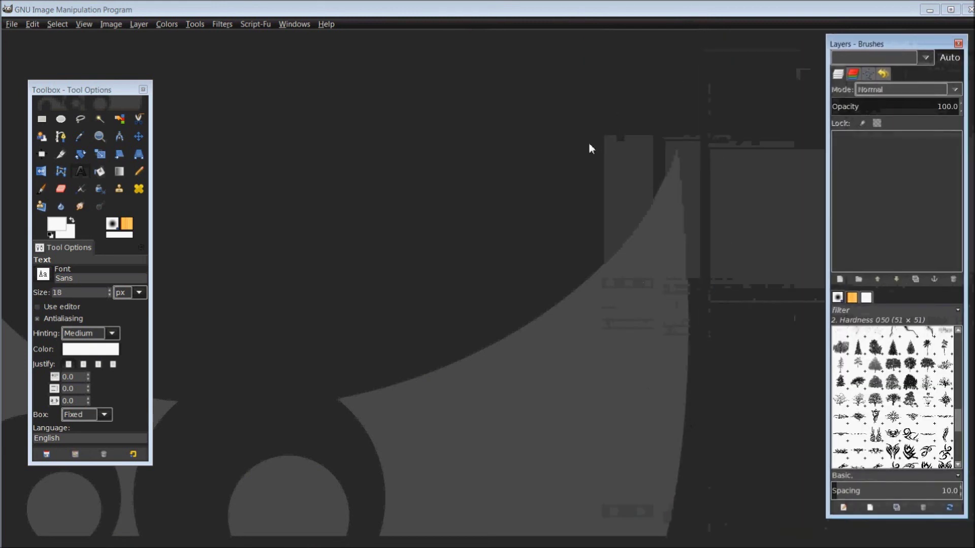